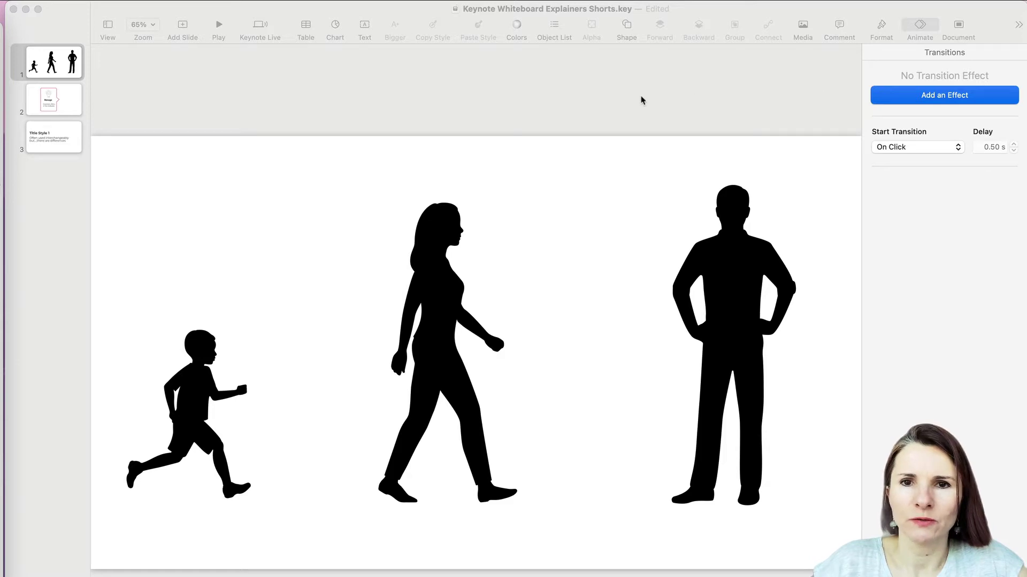
- Select the walking woman silhouette on slide 1 and show her Build In animation options
click(444, 216)
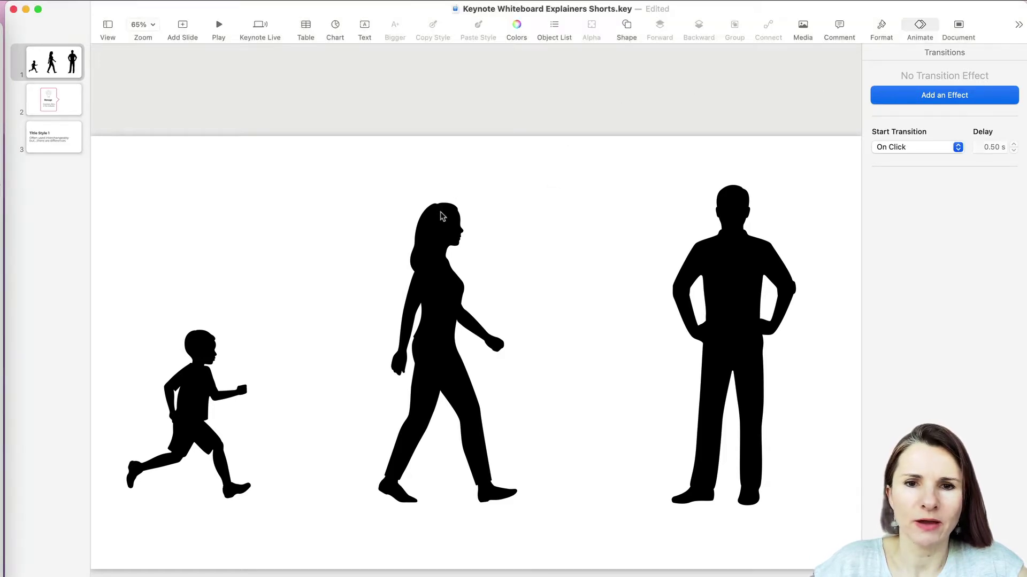
click(445, 220)
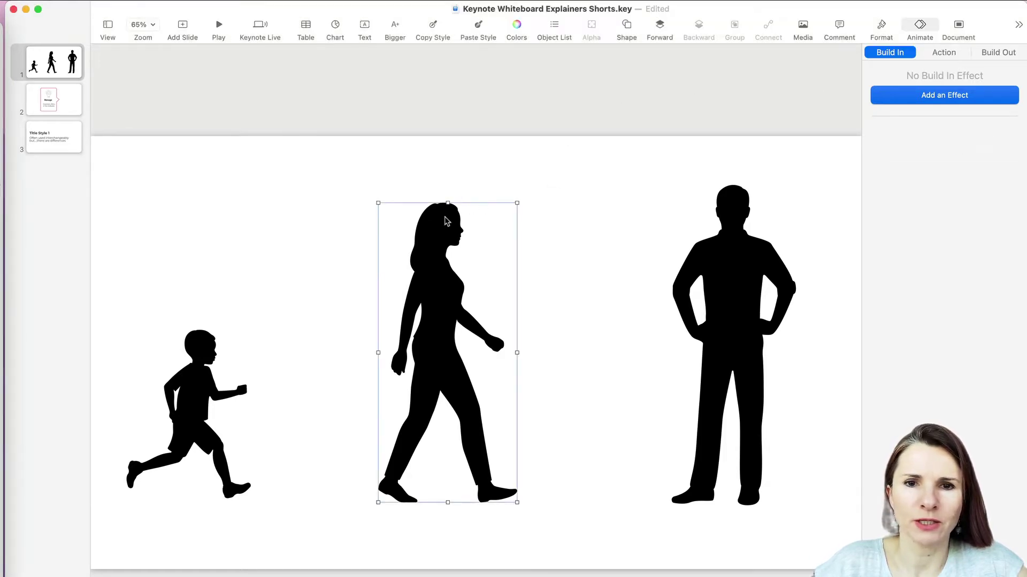
click(590, 176)
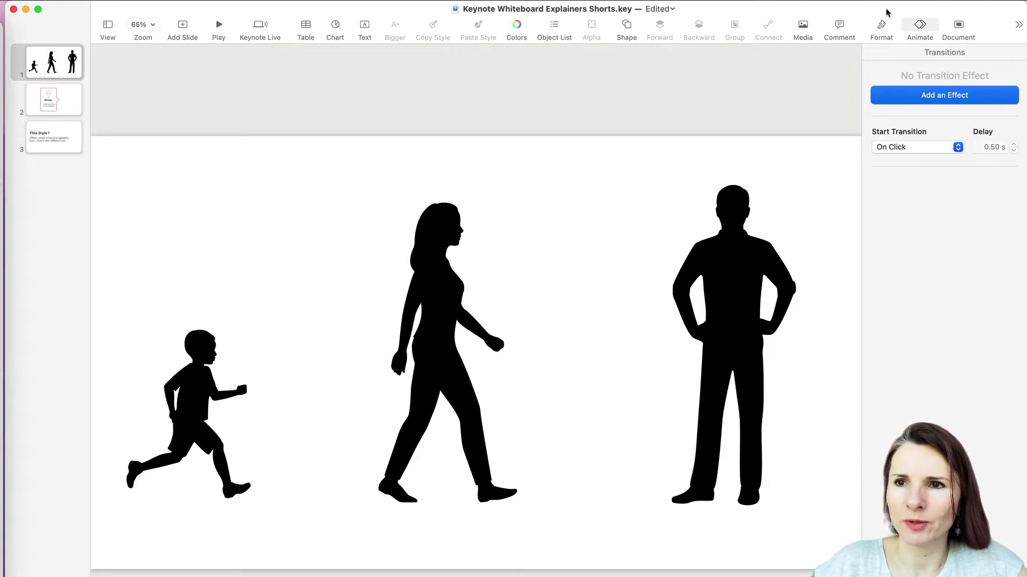
click(918, 26)
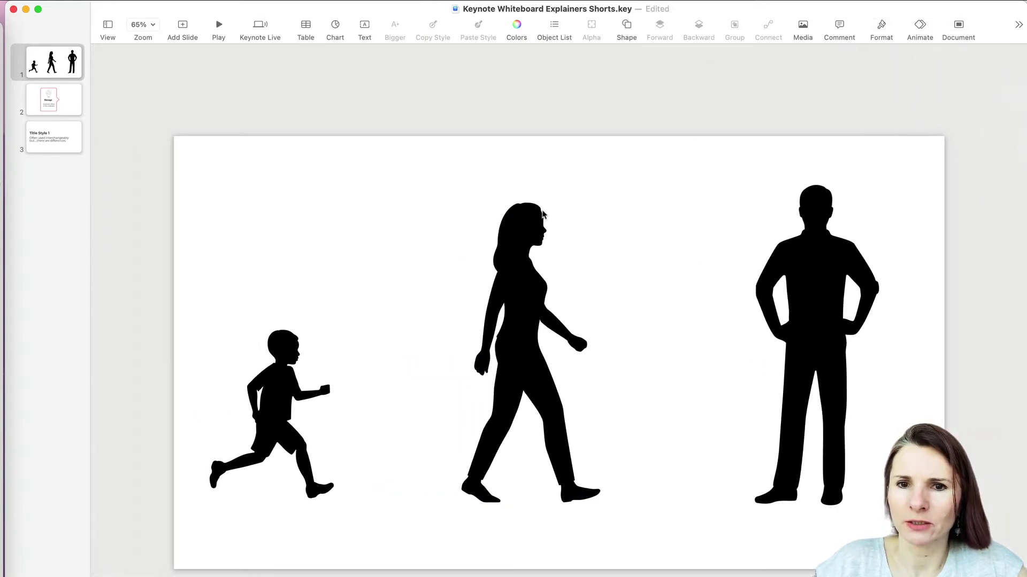
click(917, 28)
click(444, 223)
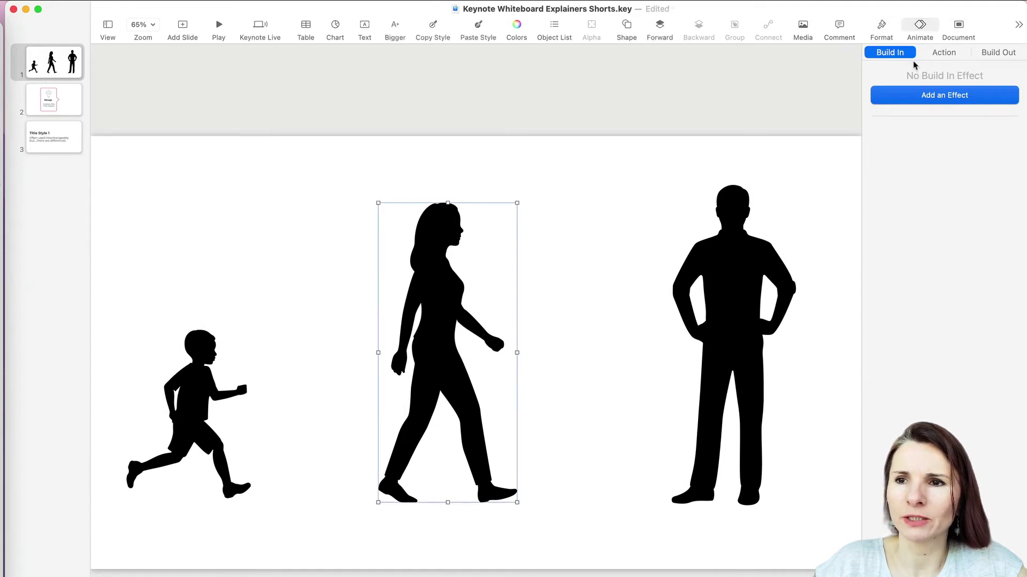
click(952, 97)
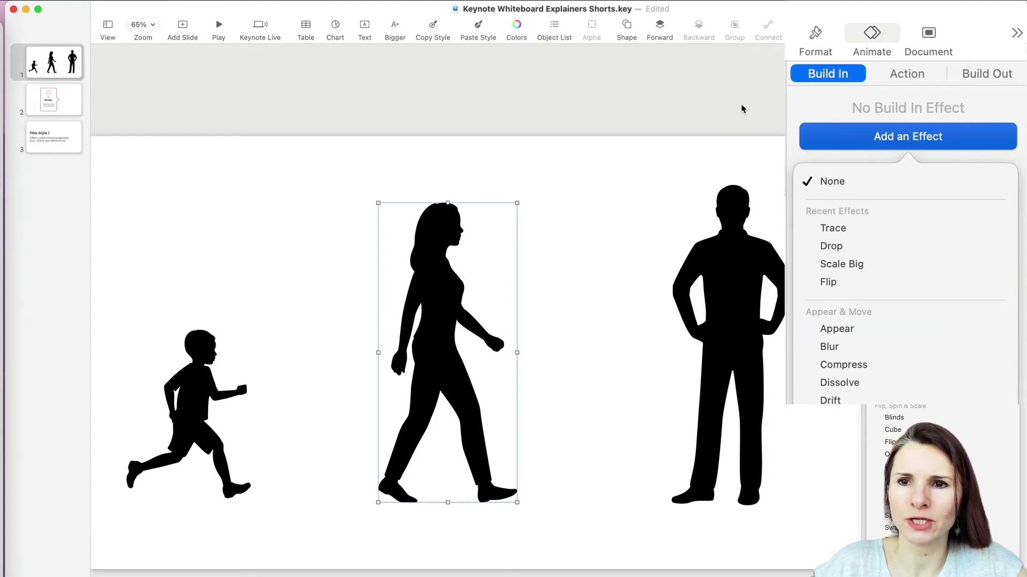
click(571, 167)
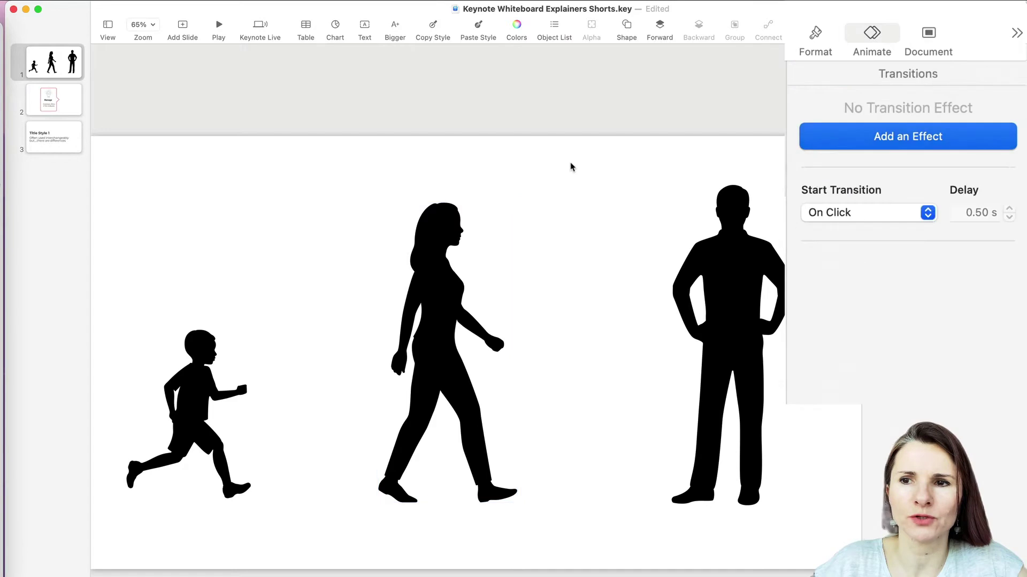
click(455, 226)
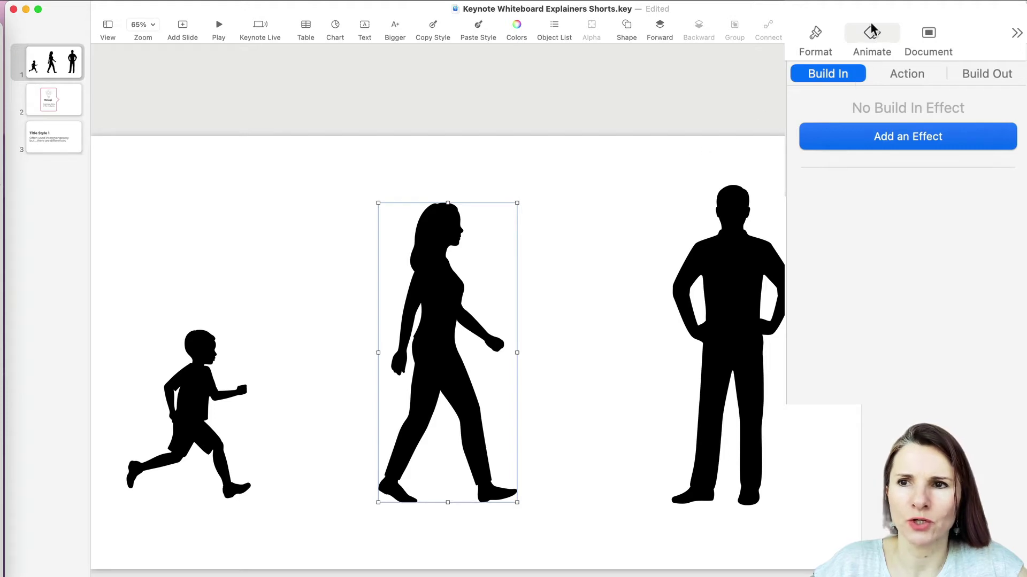
- Set the walking woman to No Fill with a 3 pt solid line border
click(815, 34)
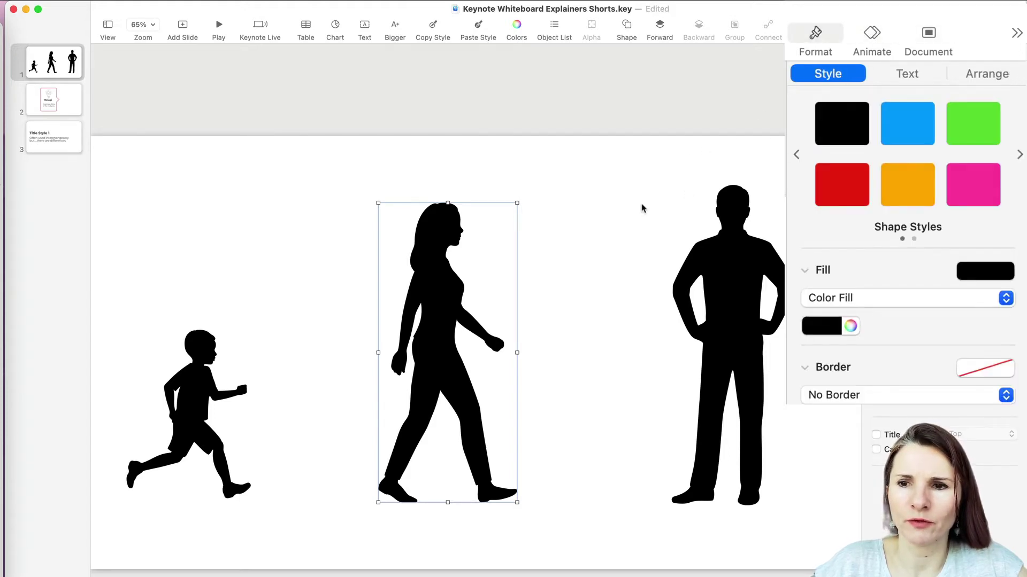
click(868, 299)
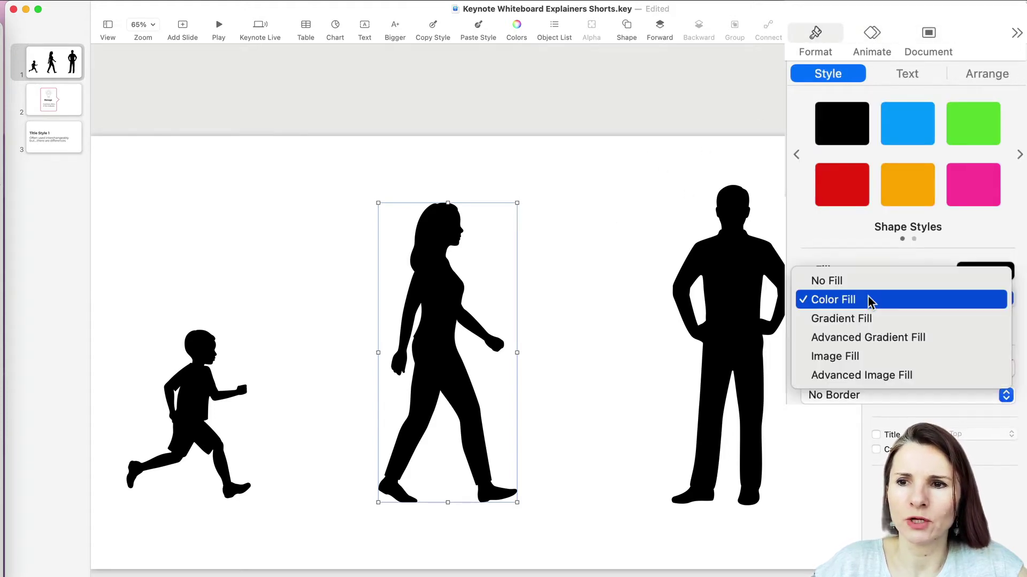
click(854, 284)
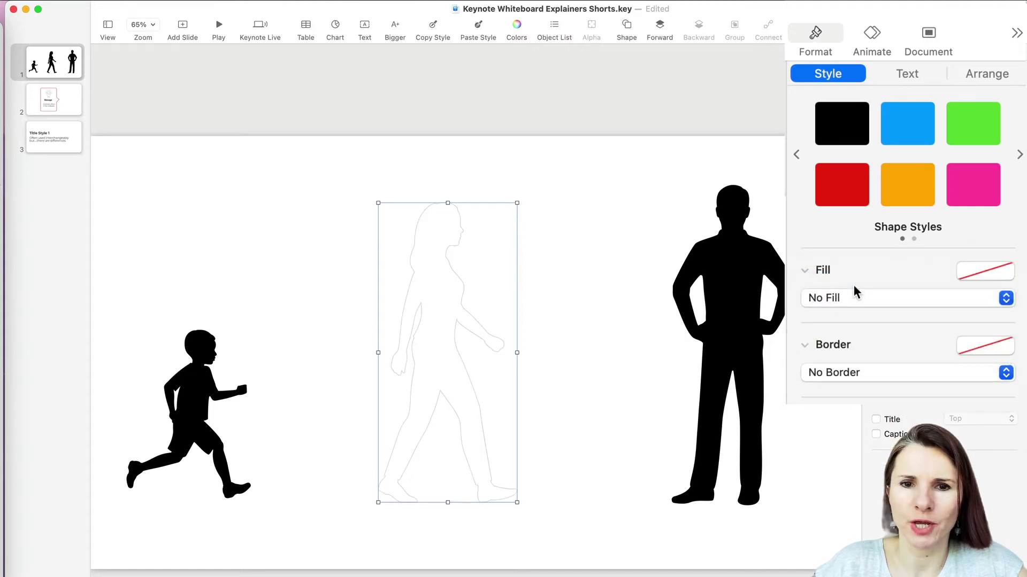
click(822, 376)
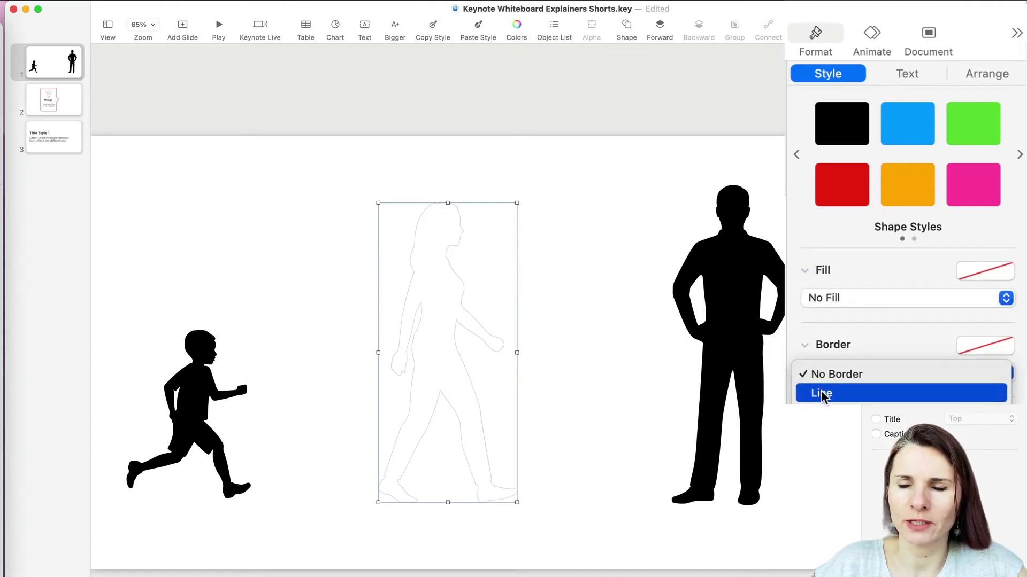
click(823, 395)
click(851, 399)
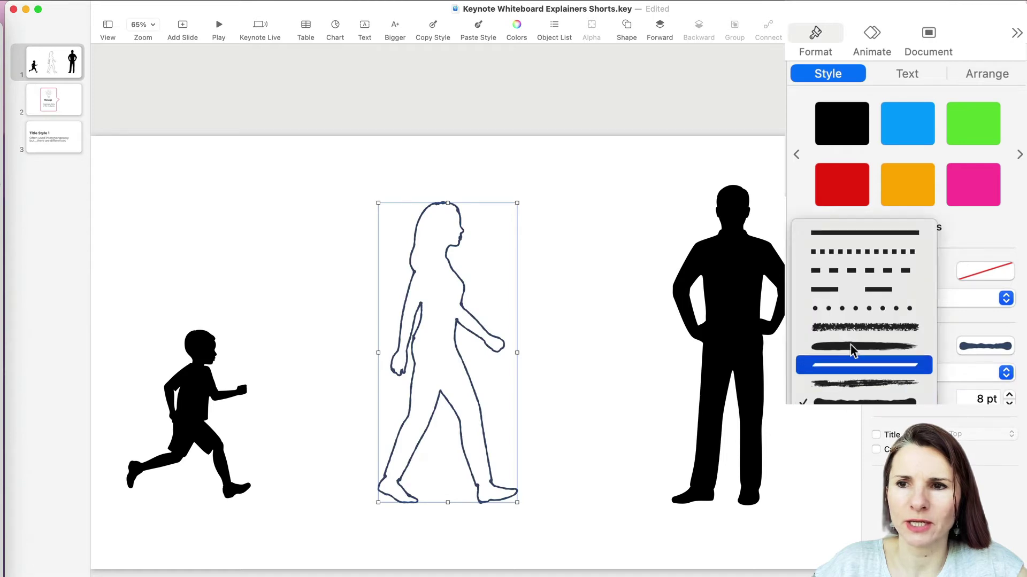
click(868, 235)
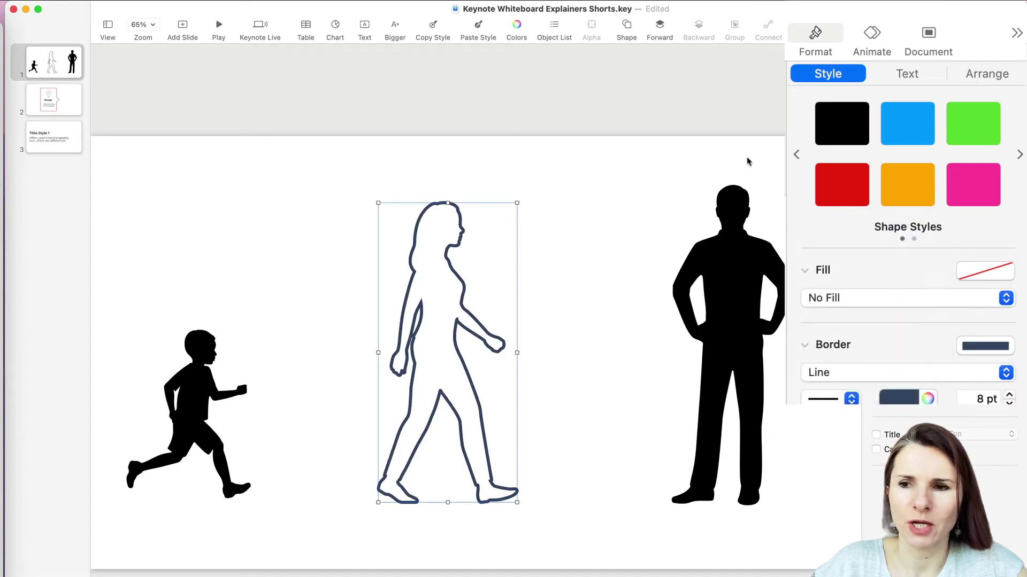
key(Down)
key(Down)
key(Down)
key(Down)
key(Down)
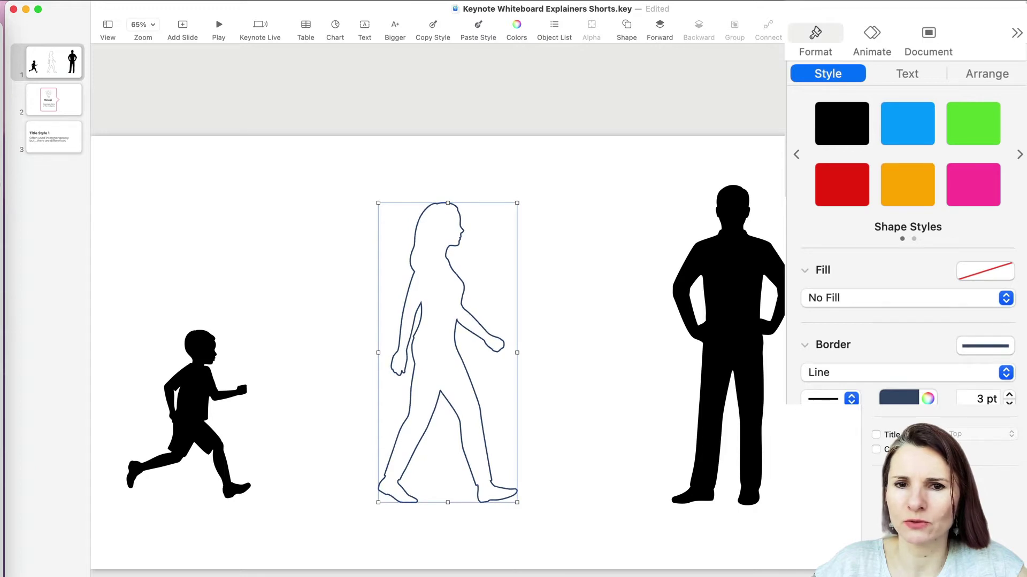
click(627, 260)
click(463, 285)
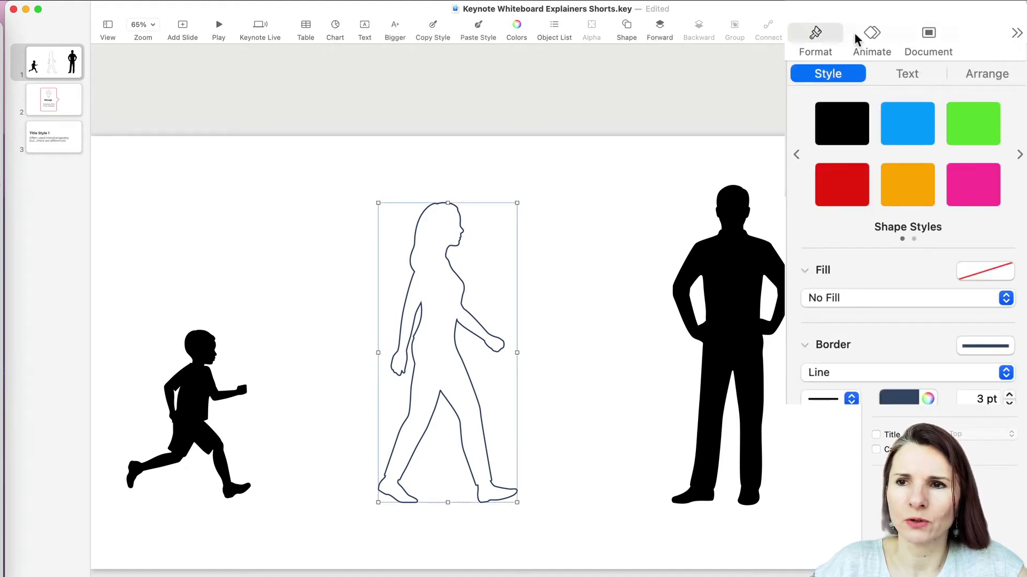
- Give the woman outline a 3 s Line Draw build-in and preview it
click(873, 36)
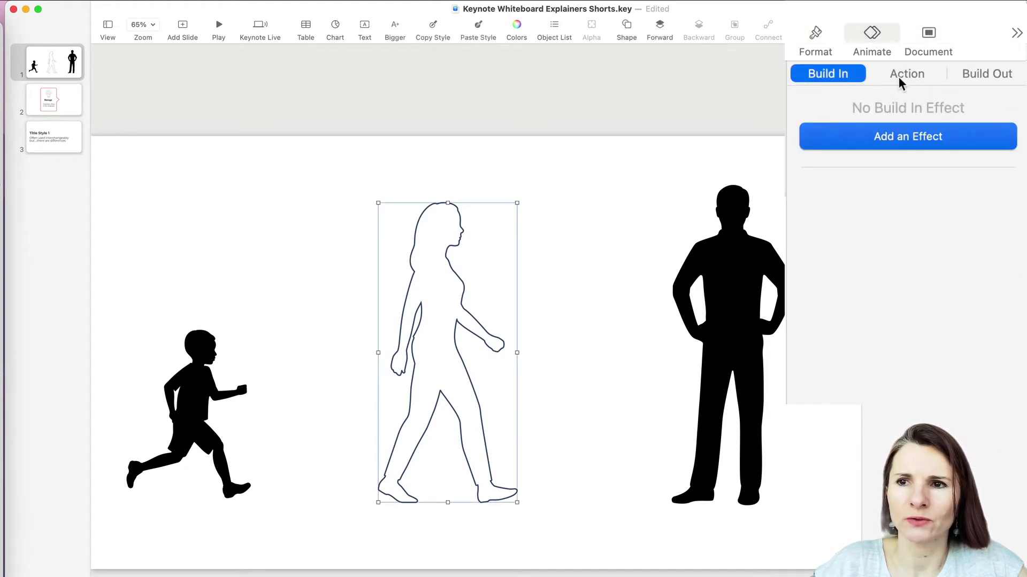
click(909, 136)
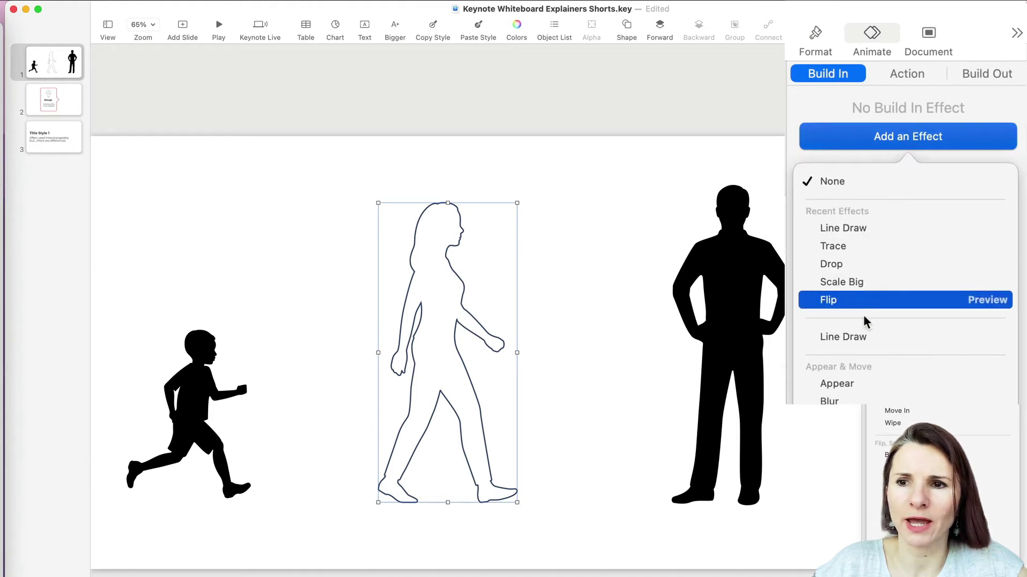
click(845, 339)
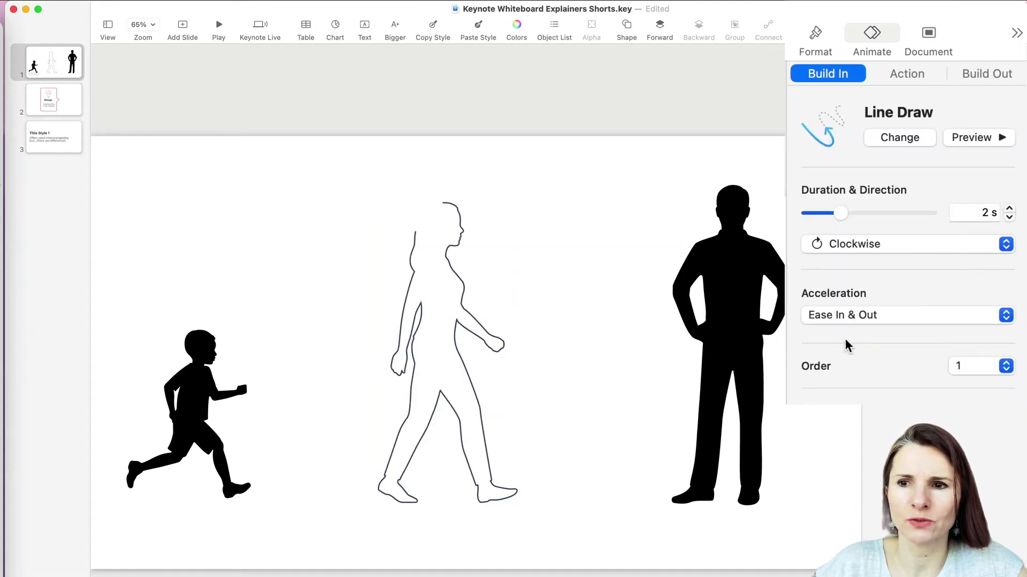
click(1008, 209)
click(1009, 208)
click(1009, 208)
click(1009, 208)
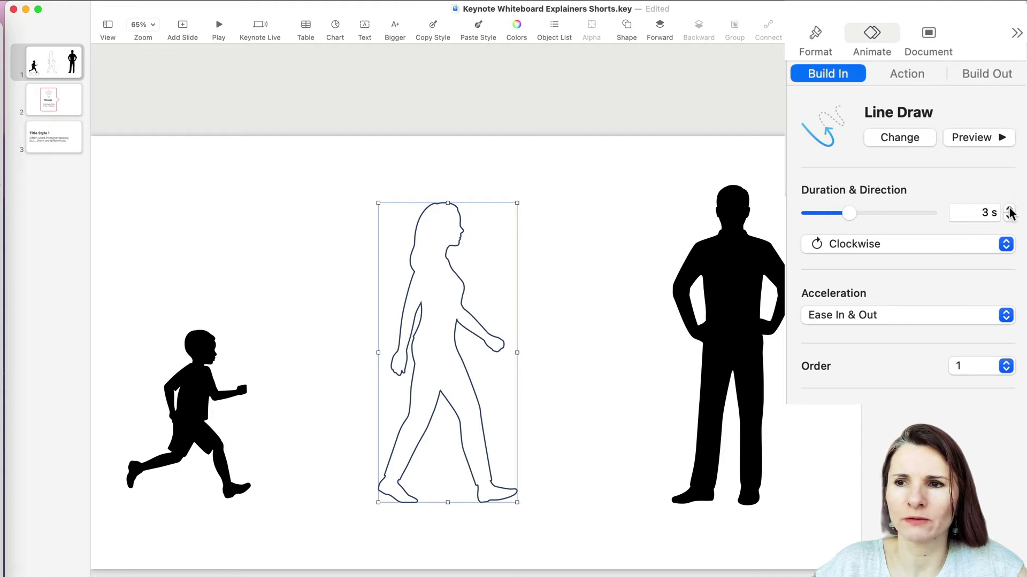
click(975, 140)
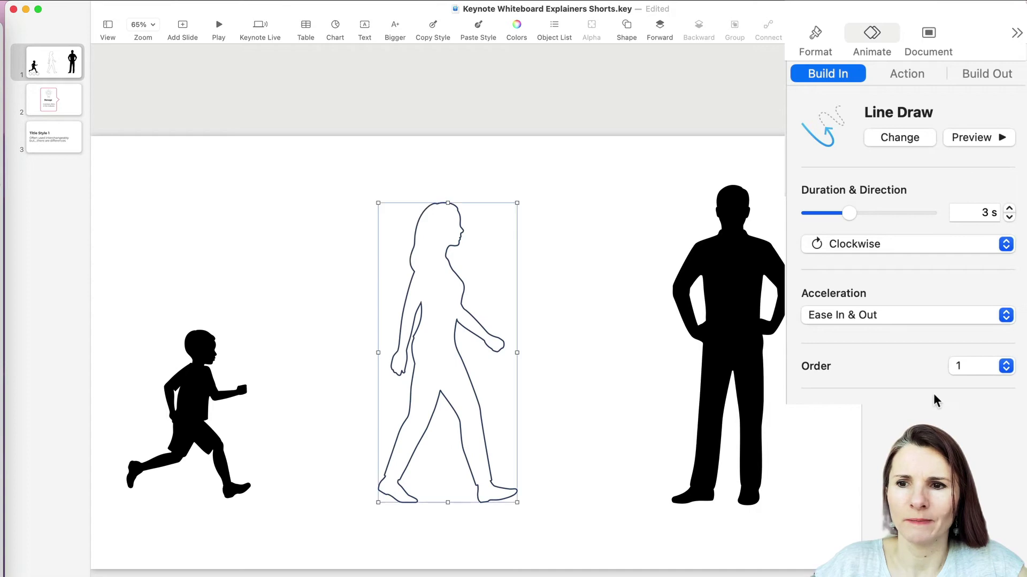
click(596, 201)
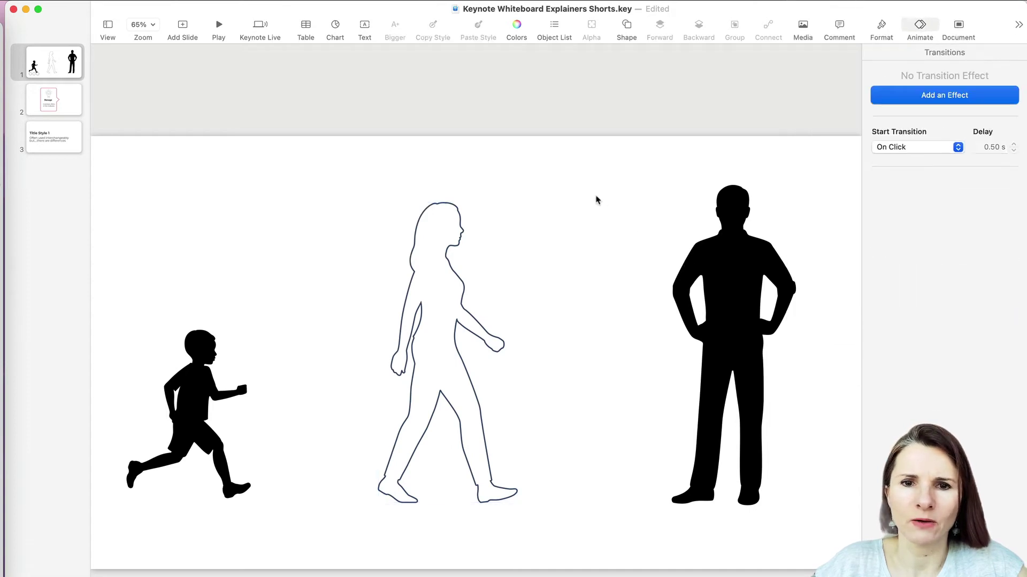
click(459, 206)
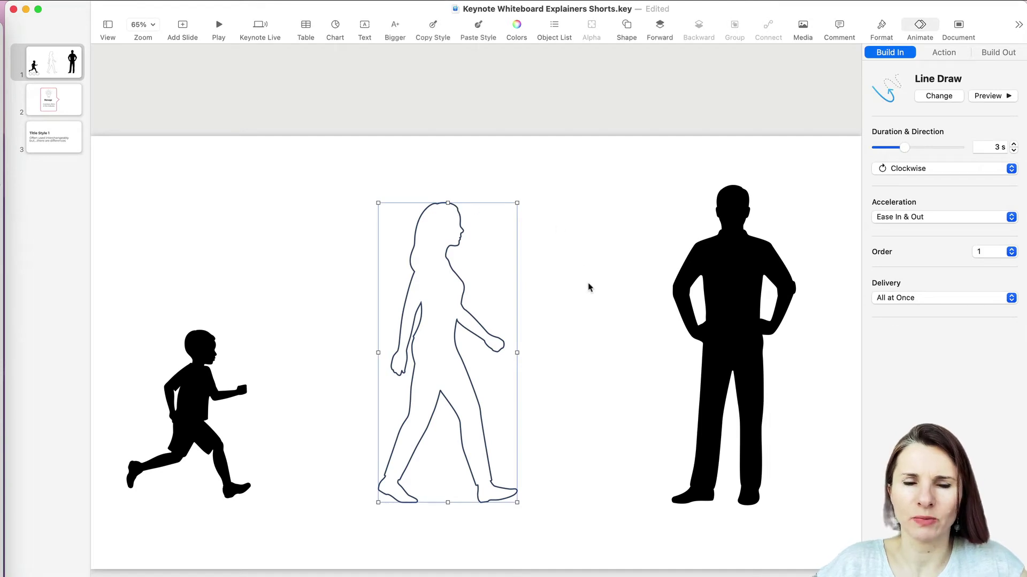
click(697, 252)
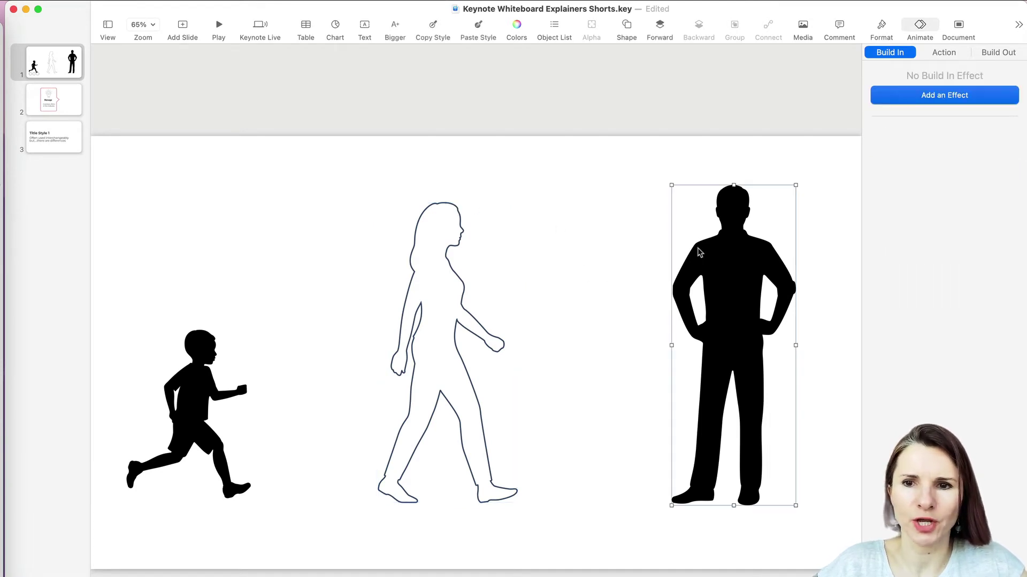
click(453, 273)
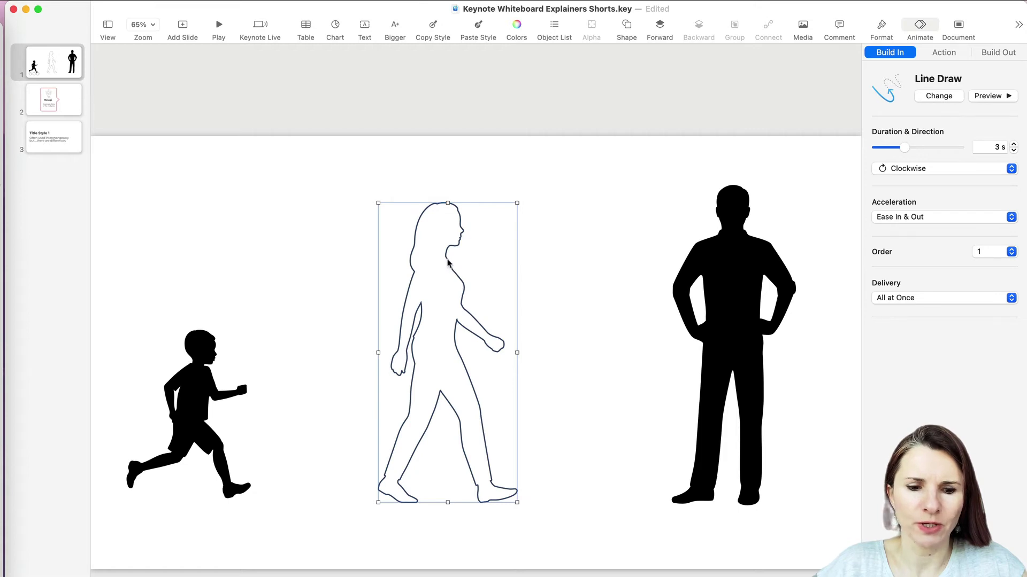
- Copy the woman's outline style and paste it onto the standing man and running boy
key(alt+super+c)
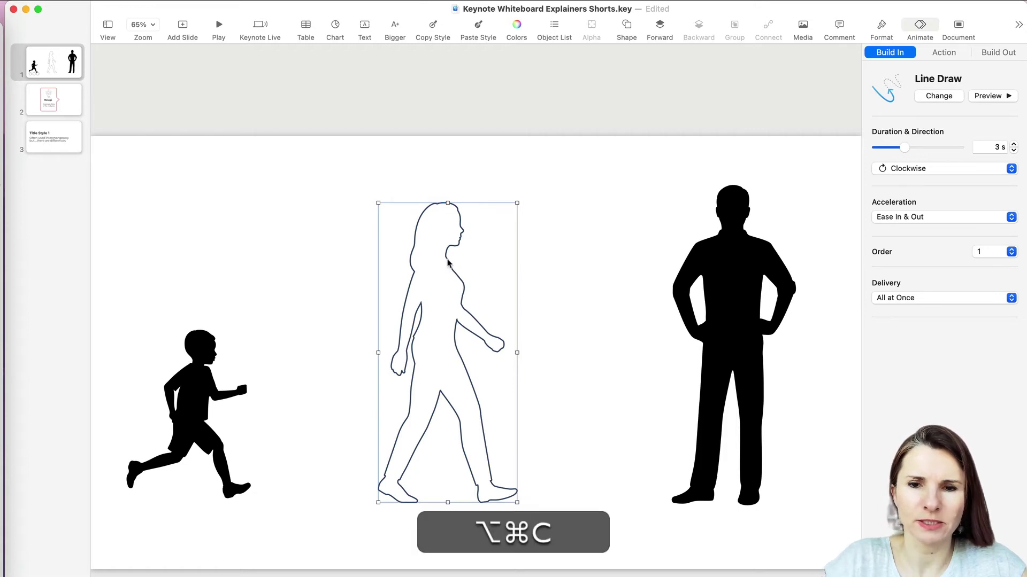
click(695, 271)
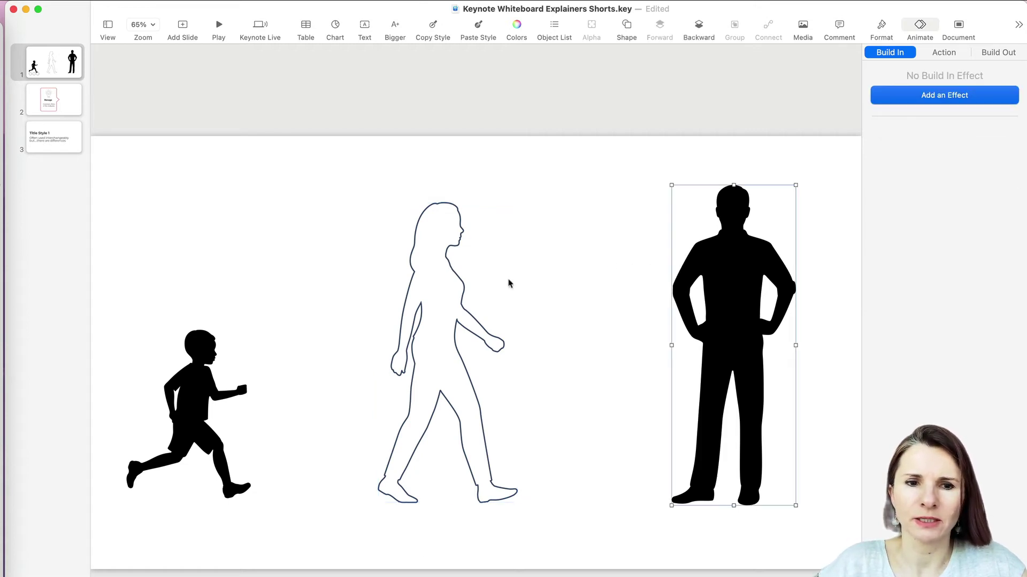
shift+click(206, 348)
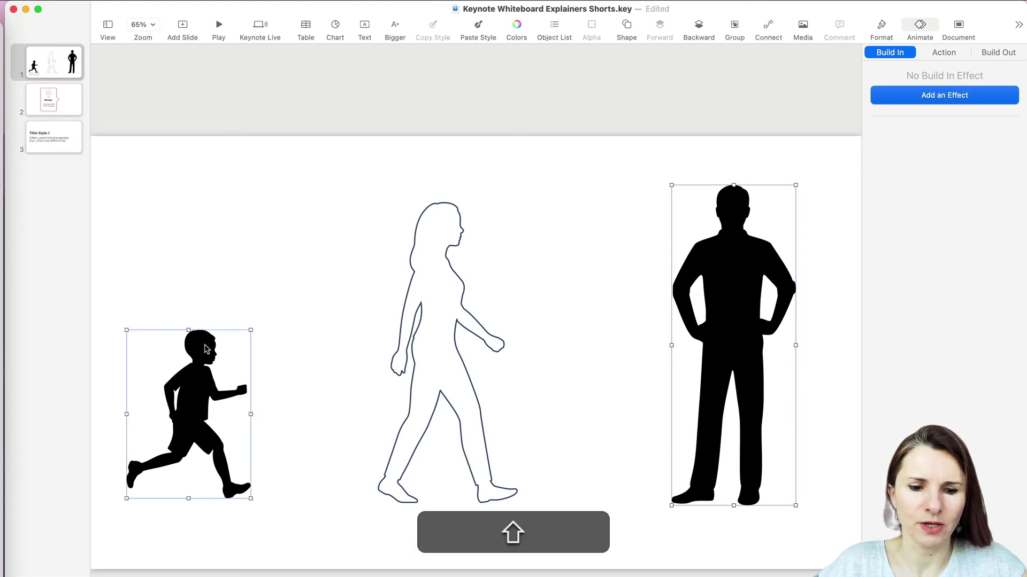
key(alt+super+v)
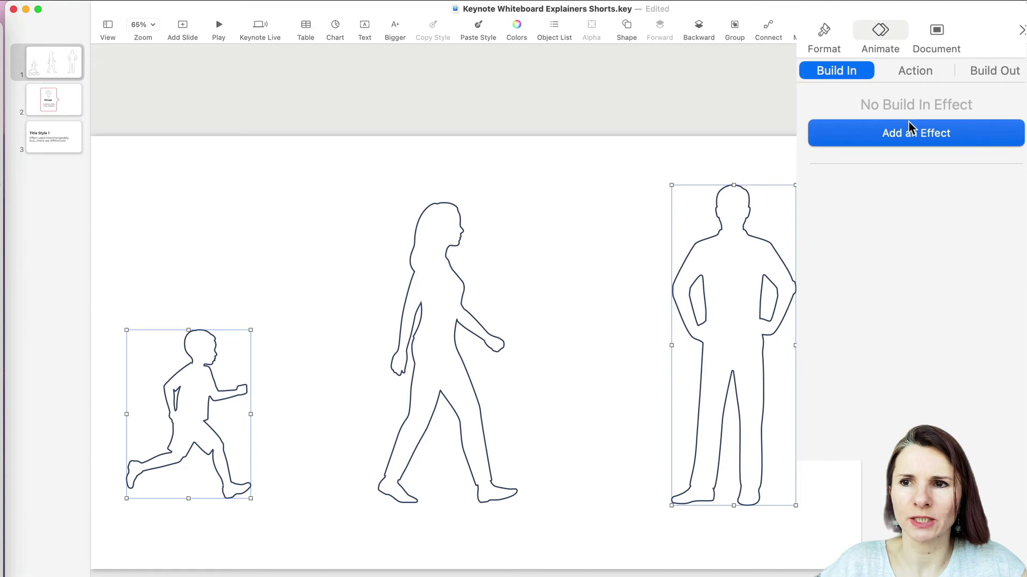
- Add a Line Draw build-in to both the man and the boy
click(911, 132)
click(881, 332)
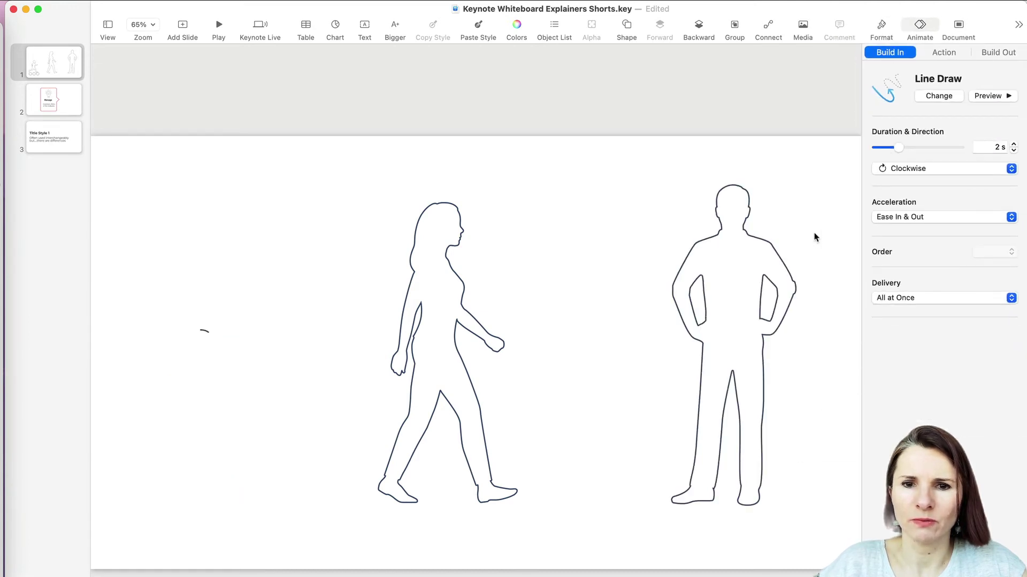
click(814, 237)
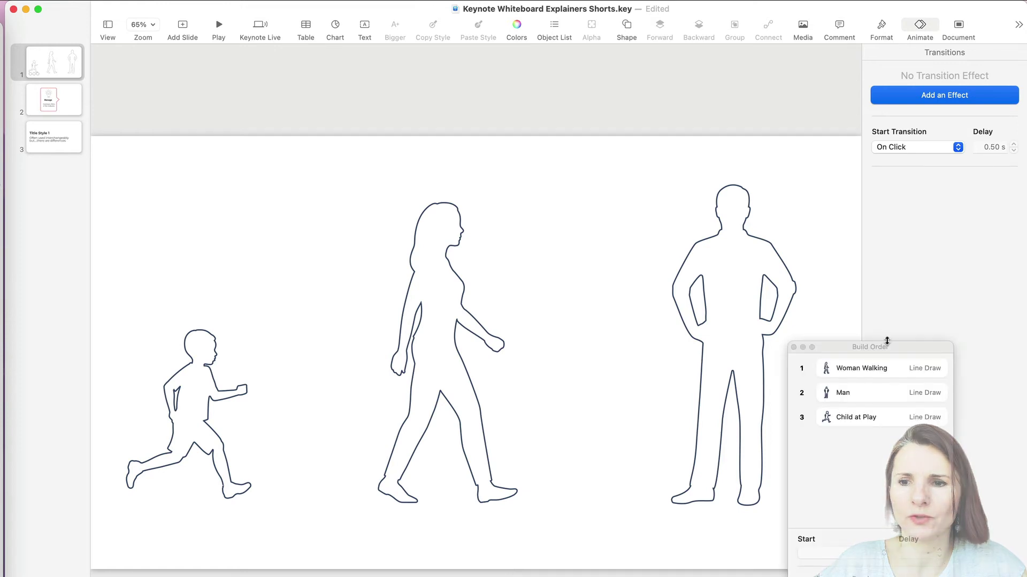
- In Build Order, move the Man build above Woman Walking so it plays first
drag(887, 347, 932, 255)
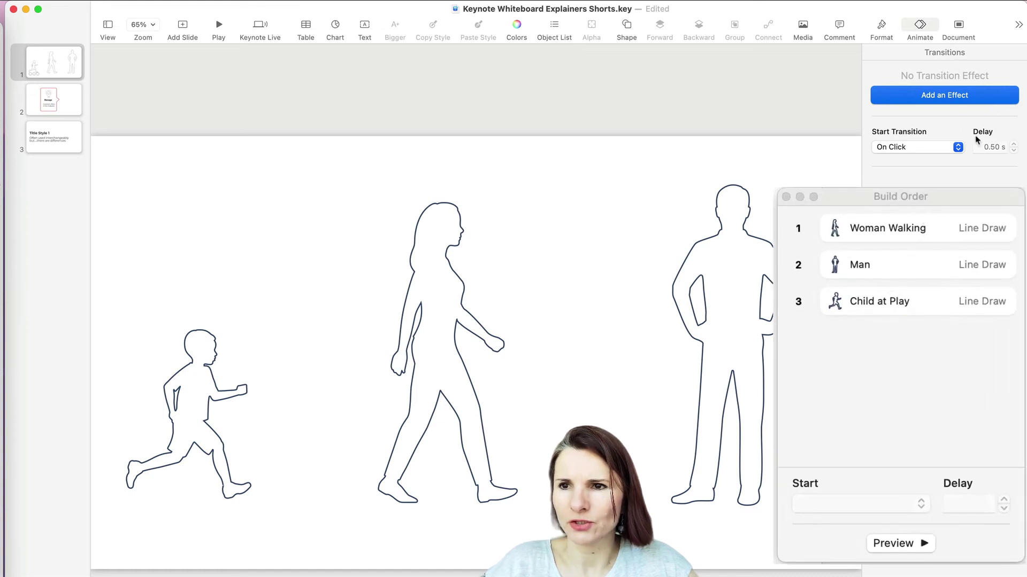
click(860, 230)
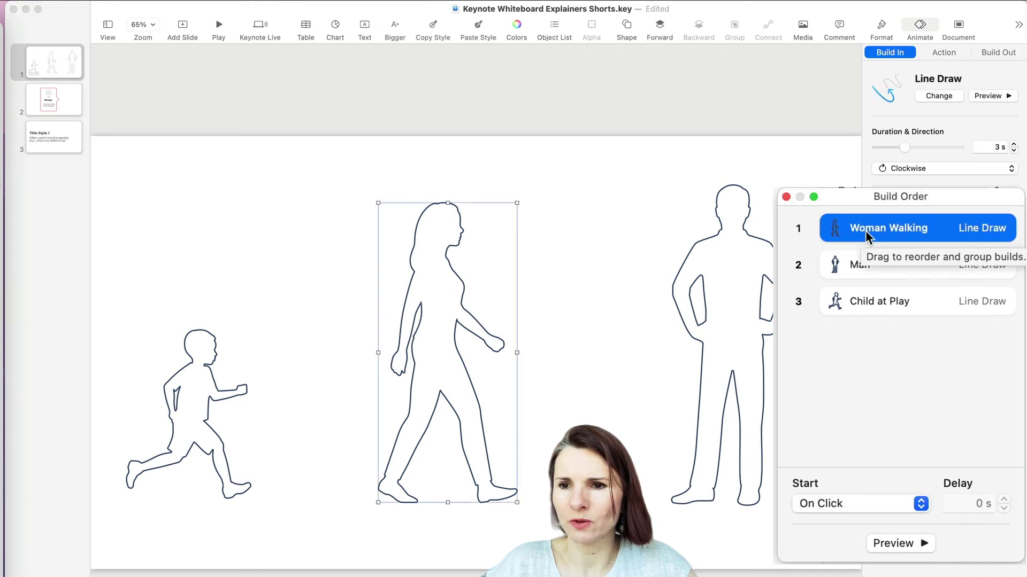
click(858, 265)
click(858, 308)
drag(873, 269, 870, 210)
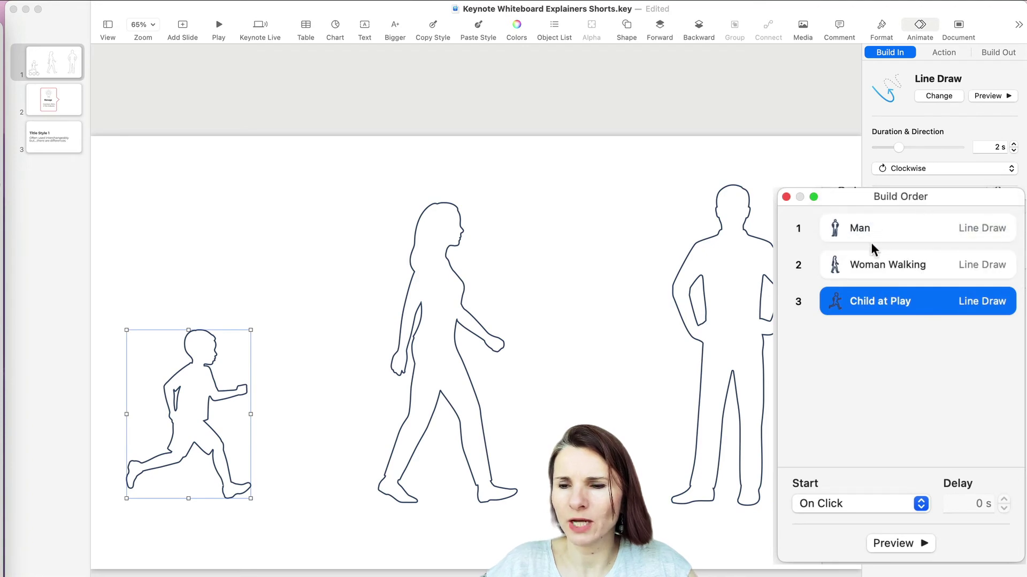
click(878, 225)
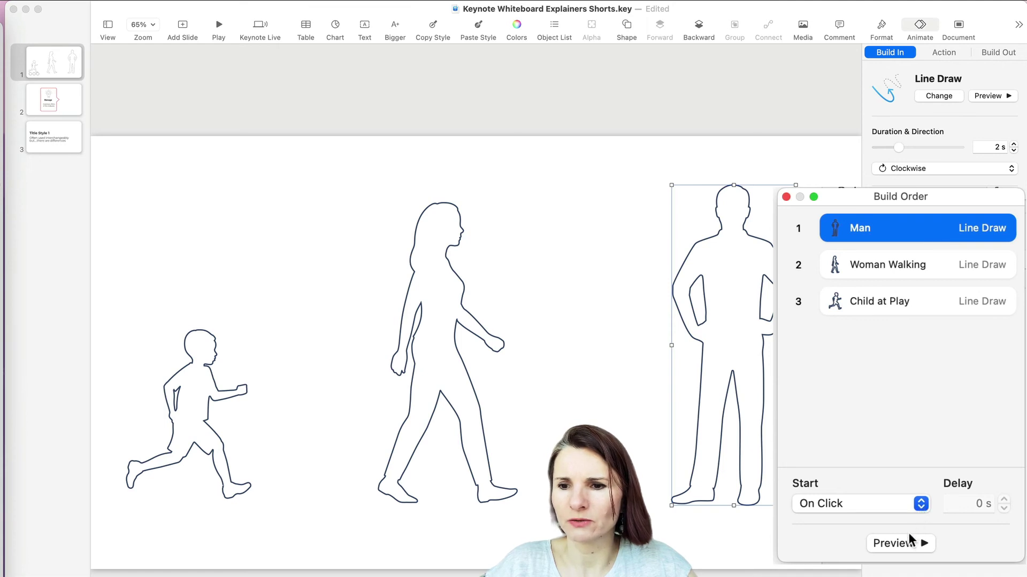
- Set Woman Walking to start With Build 1 after a 0.40 s delay
click(919, 265)
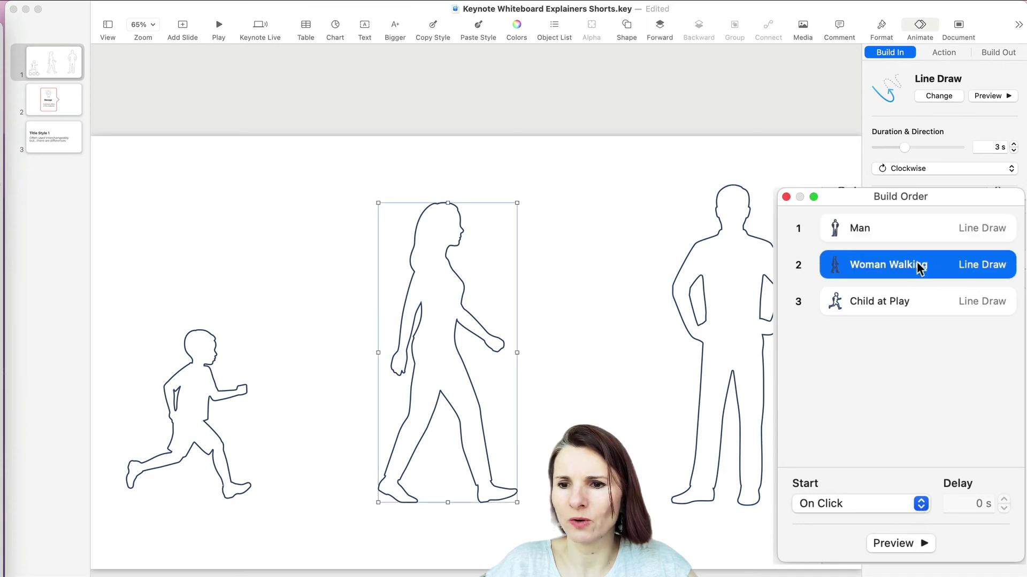
click(920, 503)
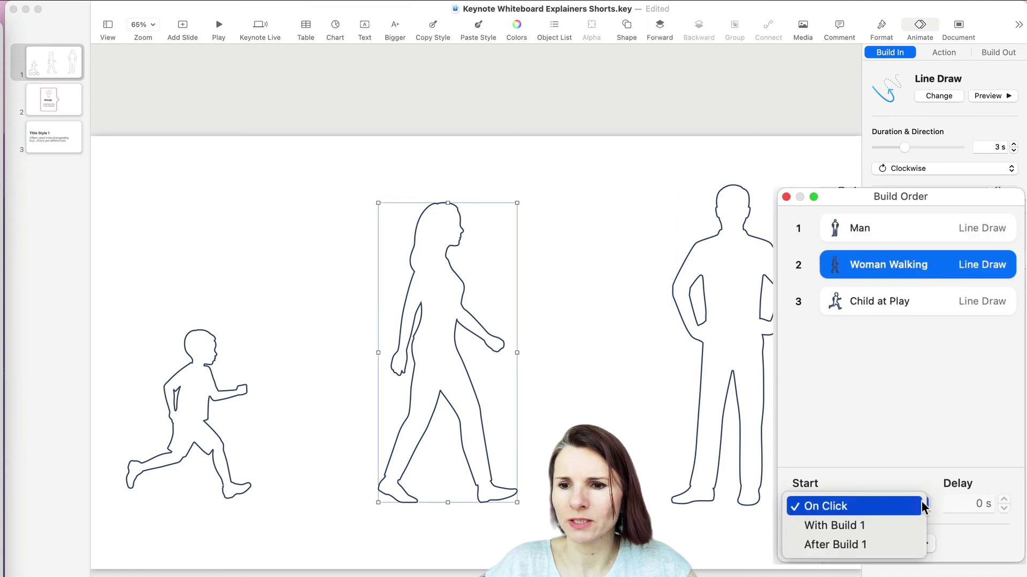
click(898, 525)
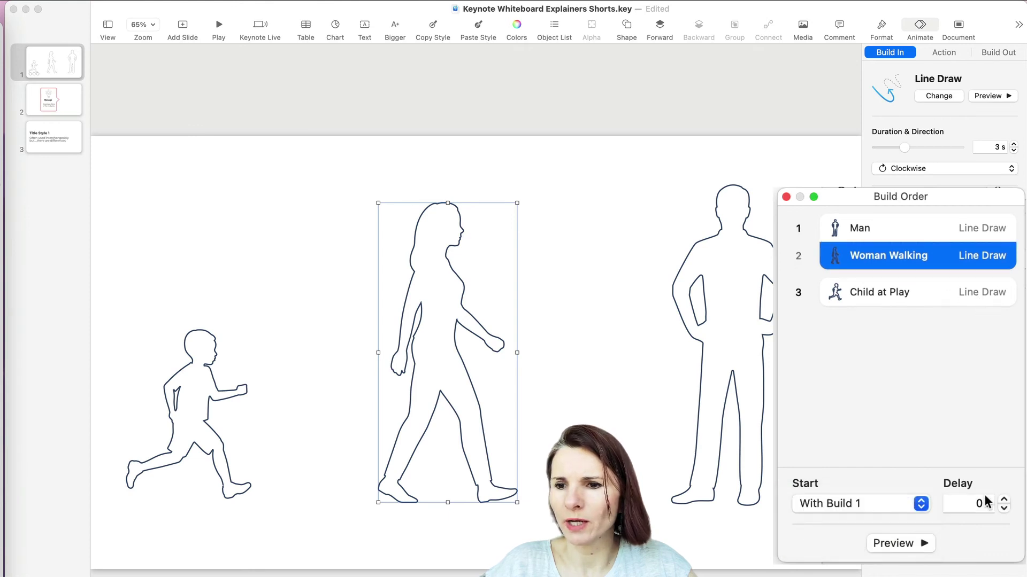
click(1004, 500)
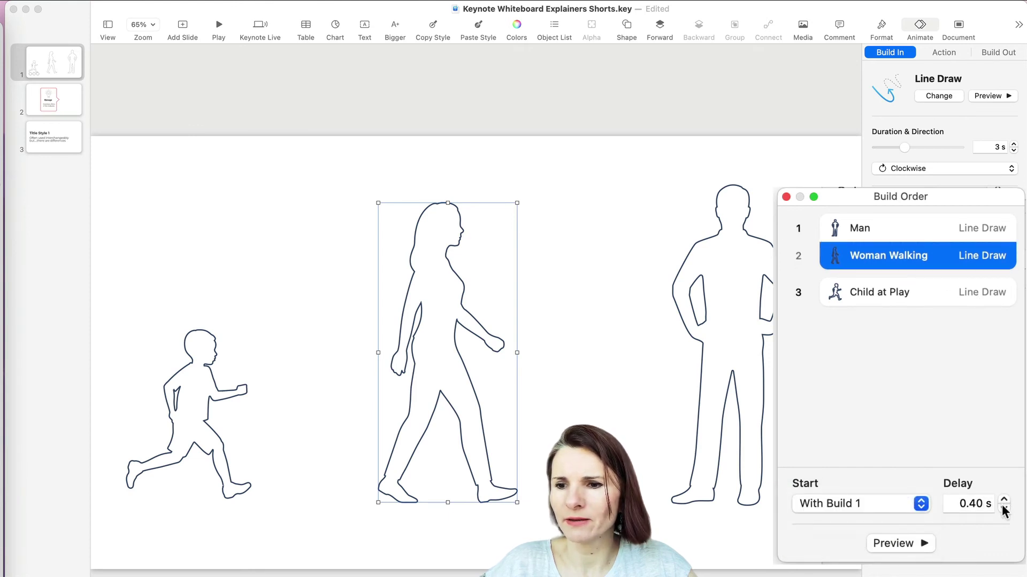
- Set Child at Play to start With Build 1 after a 0.60 s delay, then preview the builds
click(878, 291)
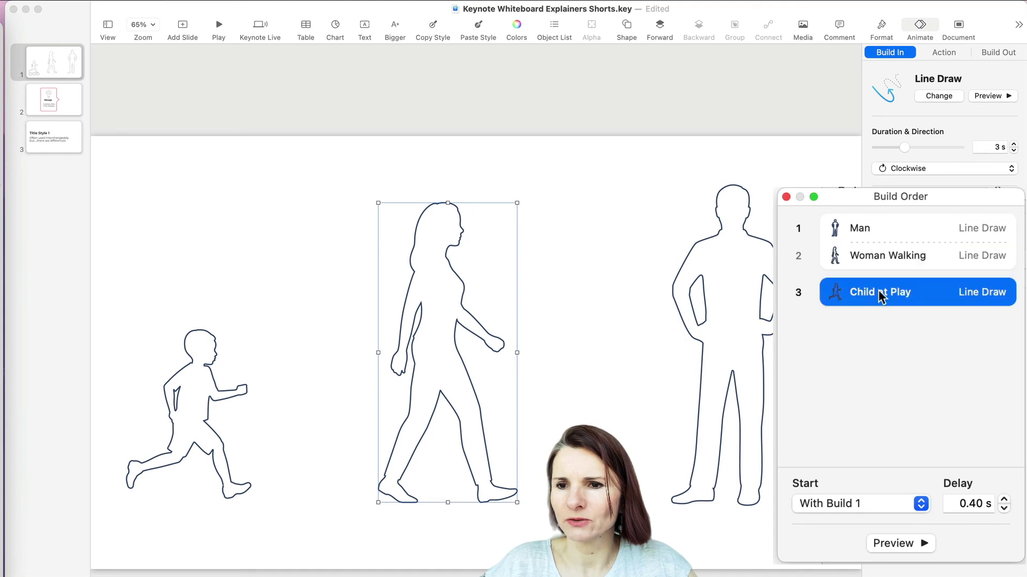
click(923, 504)
click(901, 525)
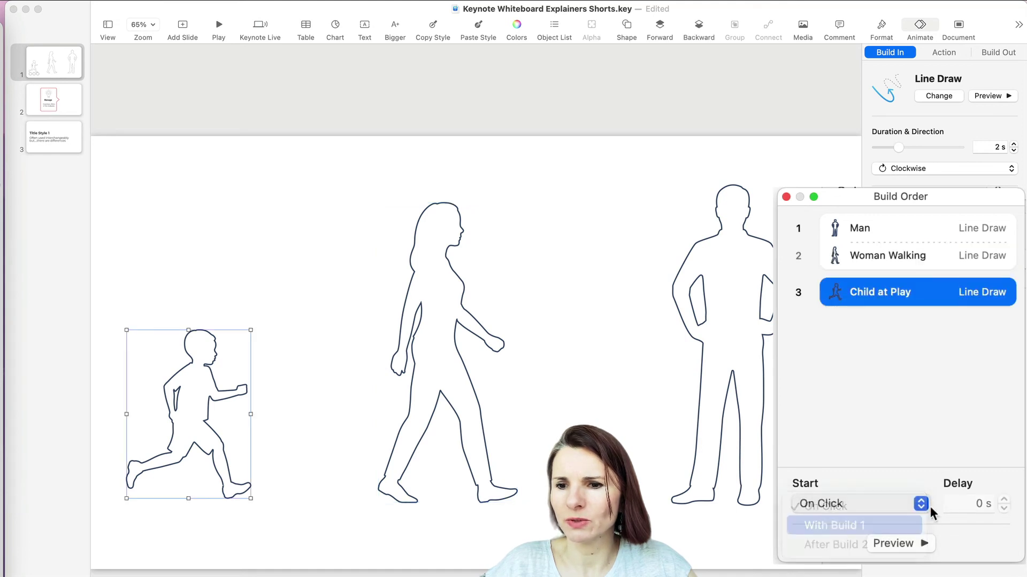
click(1004, 500)
click(1004, 500)
click(1004, 499)
click(1004, 500)
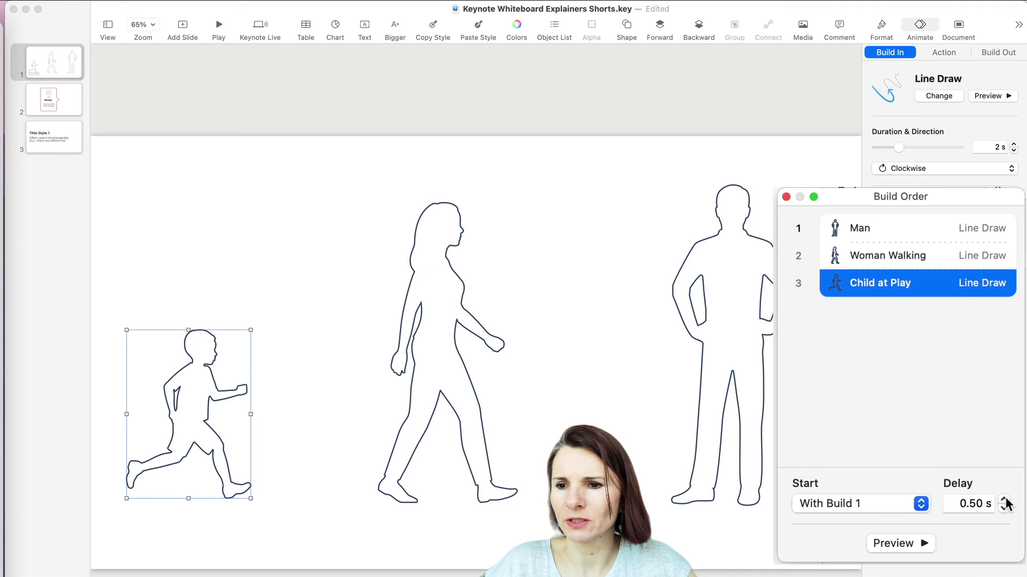
click(1003, 499)
click(900, 544)
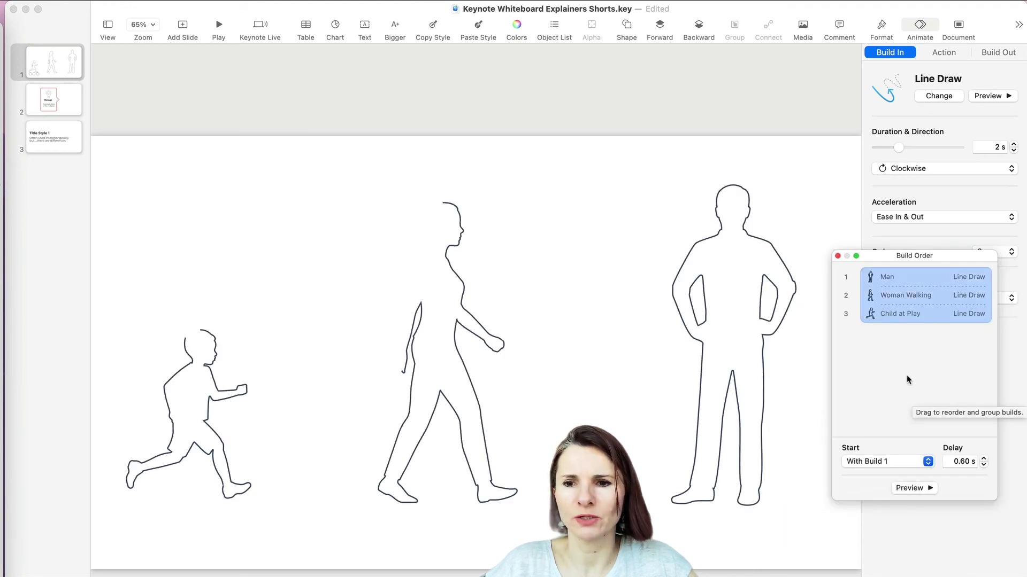
click(837, 257)
- On slide 2, give the red Manage callout card a 2 s clockwise Line Draw build-in
click(44, 108)
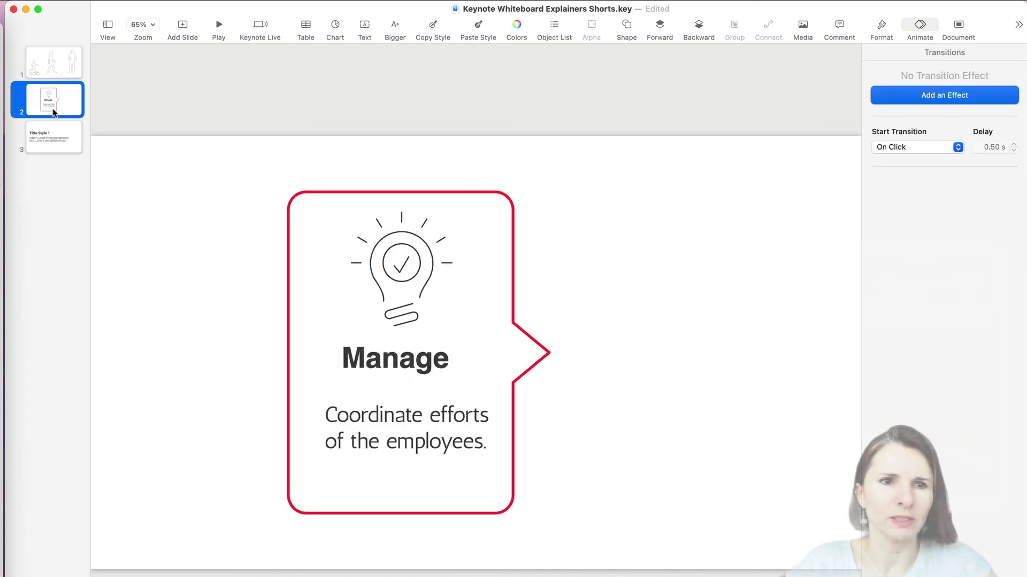
click(507, 199)
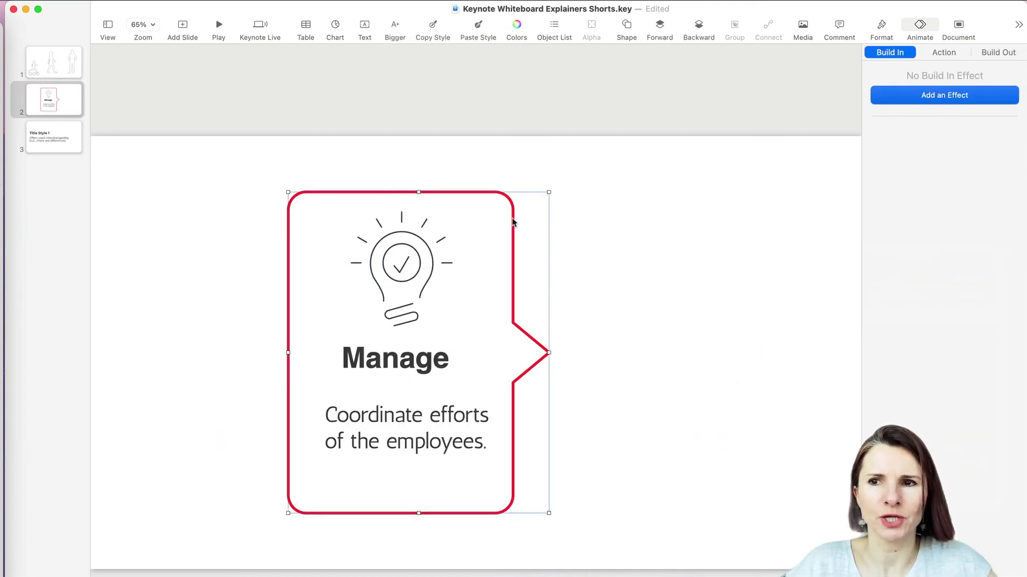
click(881, 25)
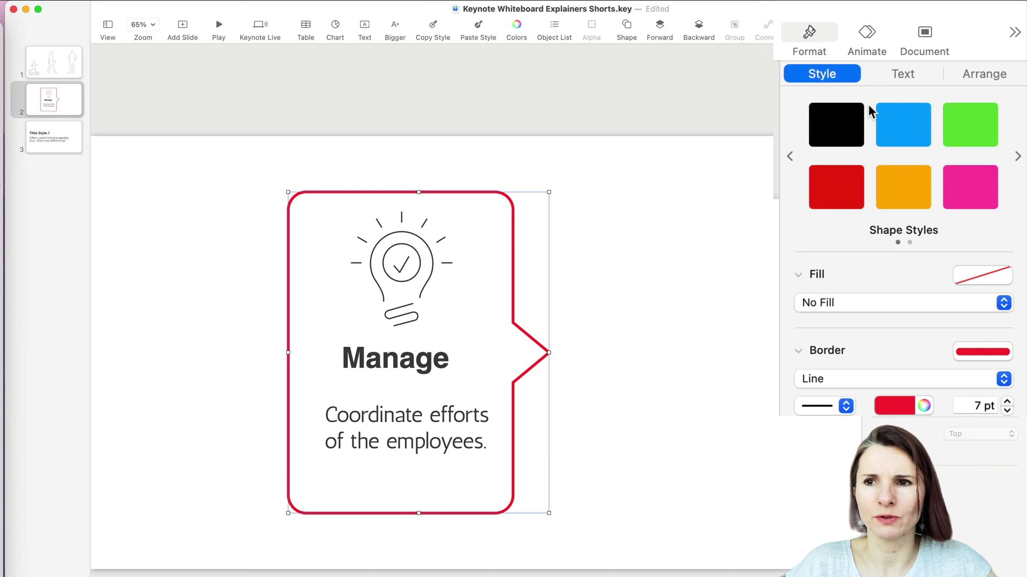
click(870, 34)
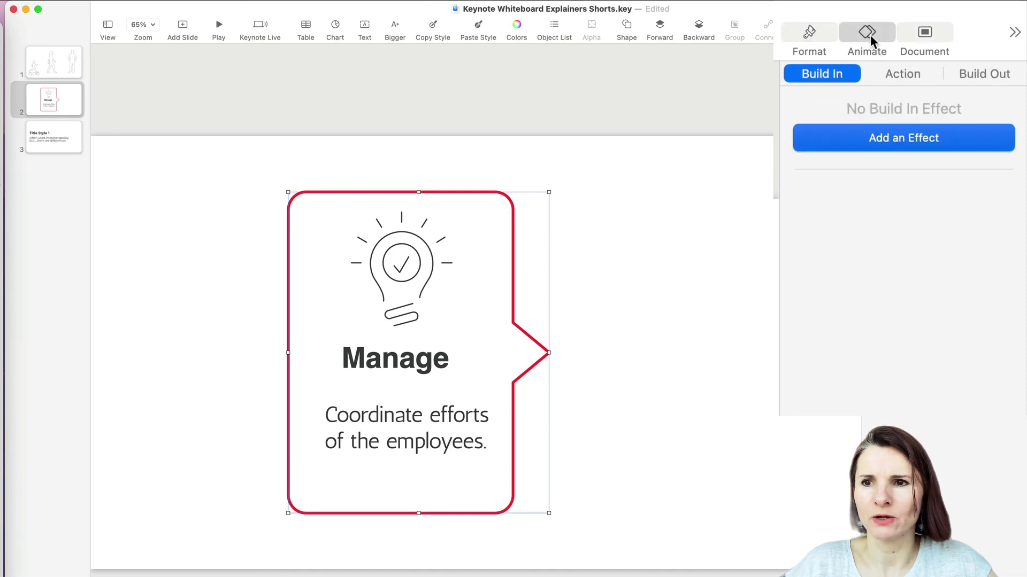
click(898, 136)
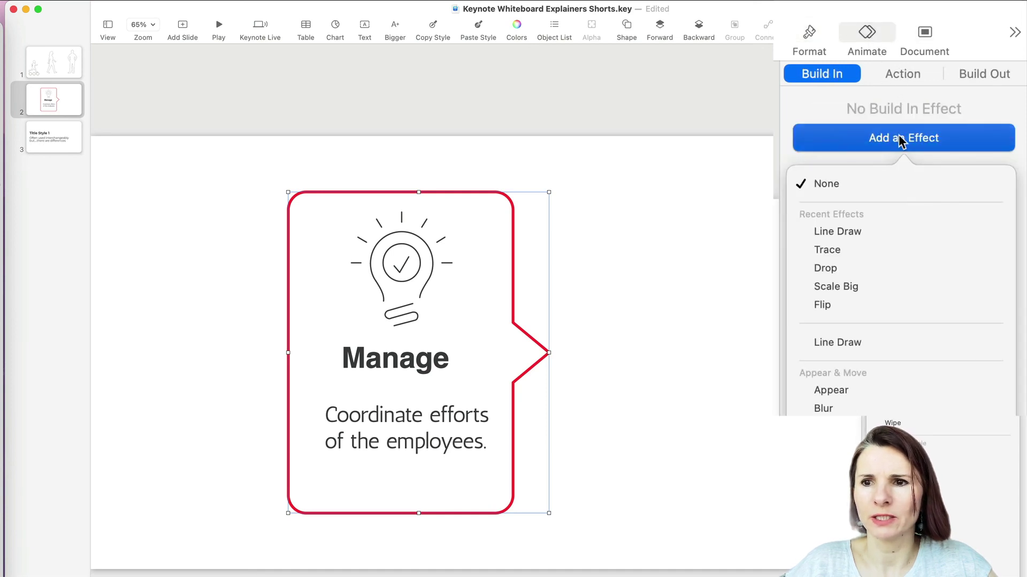
click(871, 343)
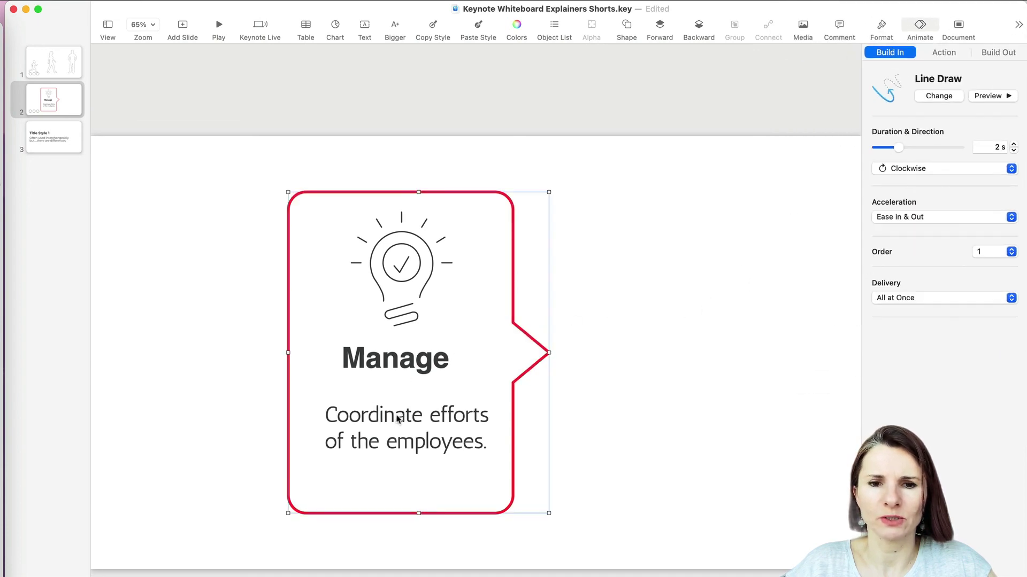
click(412, 276)
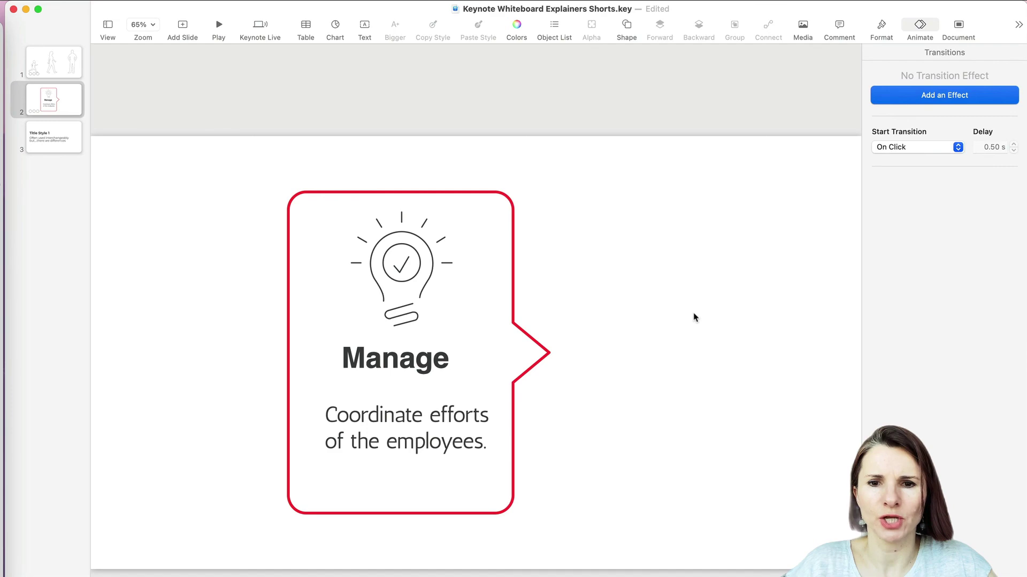